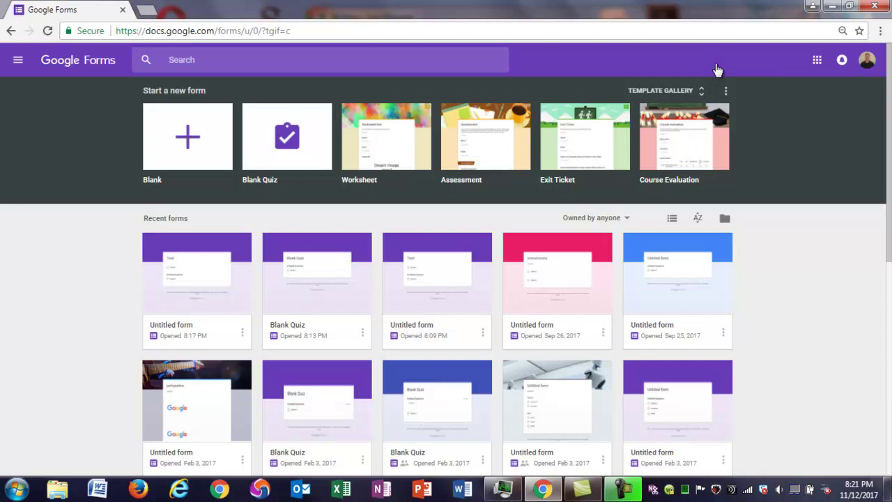
Create a new blank form
key(shift+Tab)
key(shift+Tab)
key(shift+Tab)
key(shift+Tab)
key(shift+Tab)
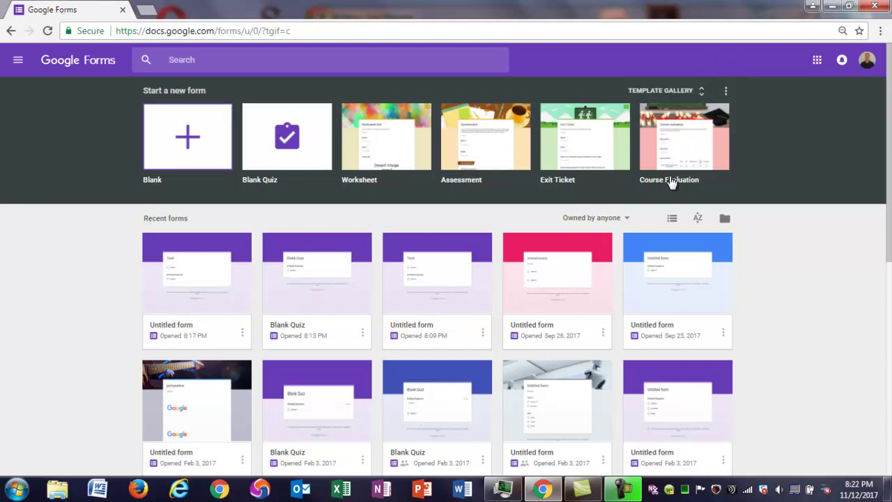
click(671, 236)
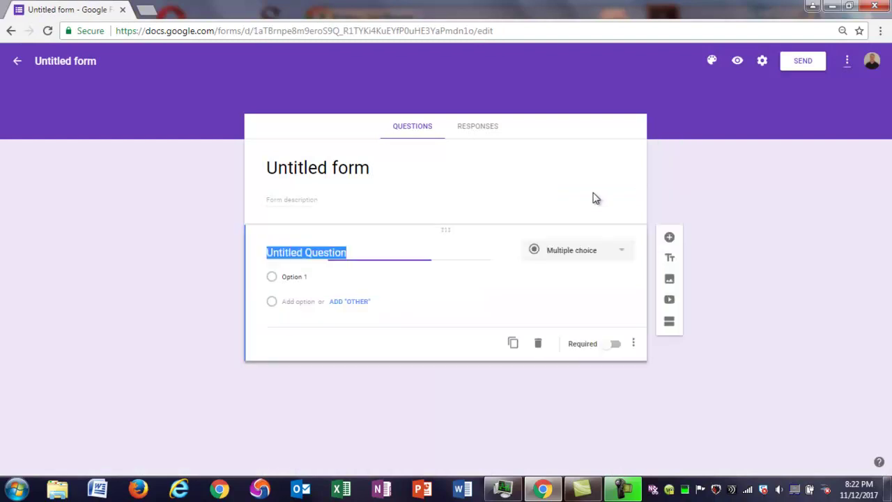
Turn the form into a quiz with grades released later, after manual review, and save the settings
key(Tab)
key(Tab)
key(Tab)
key(Return)
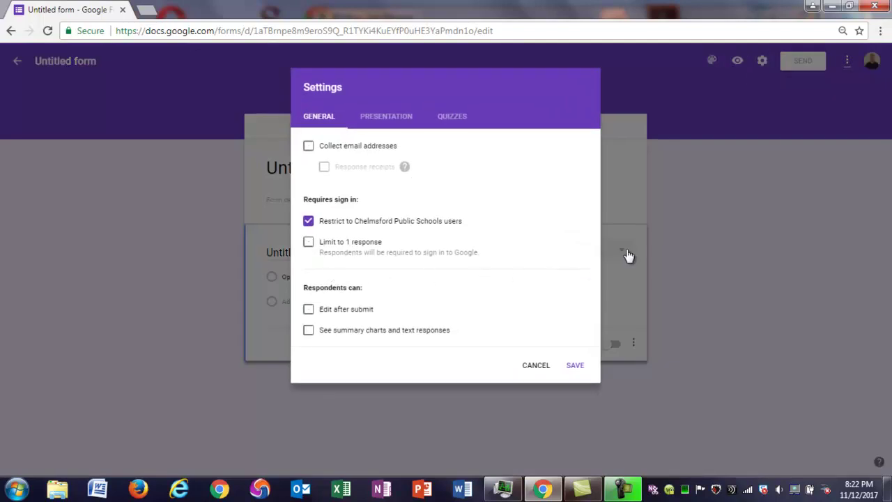
key(Right)
key(Right)
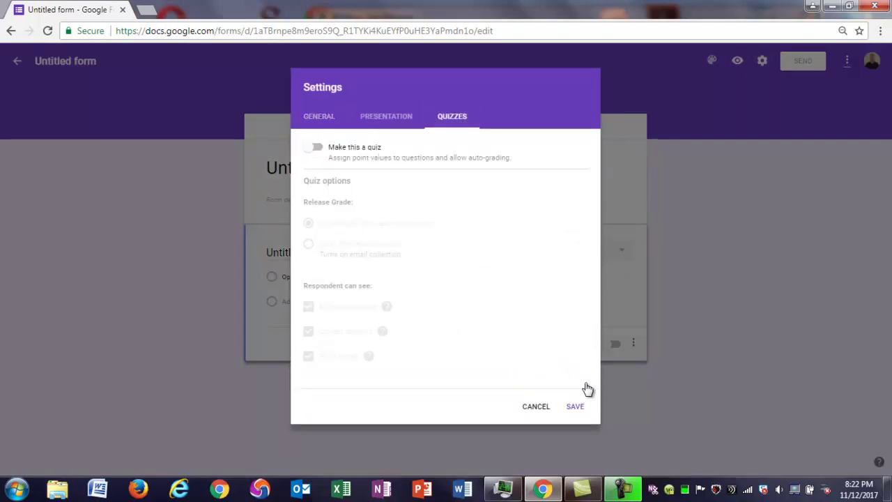
key(space)
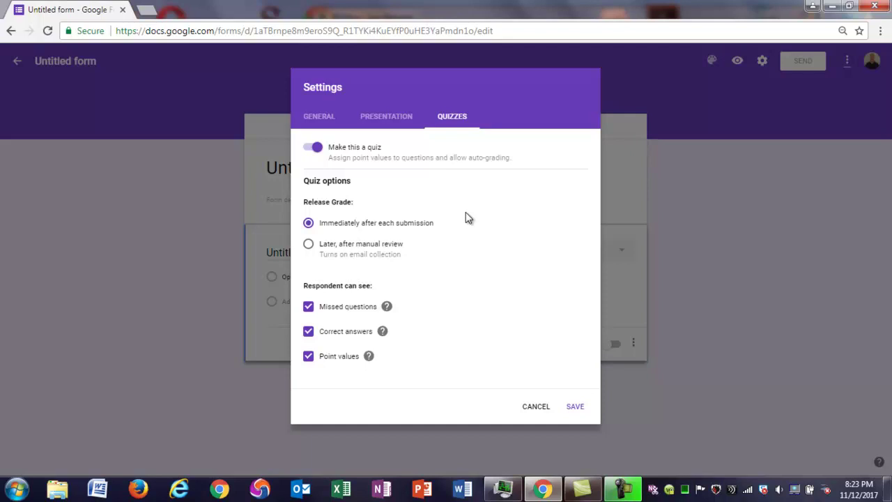
key(Down)
key(Return)
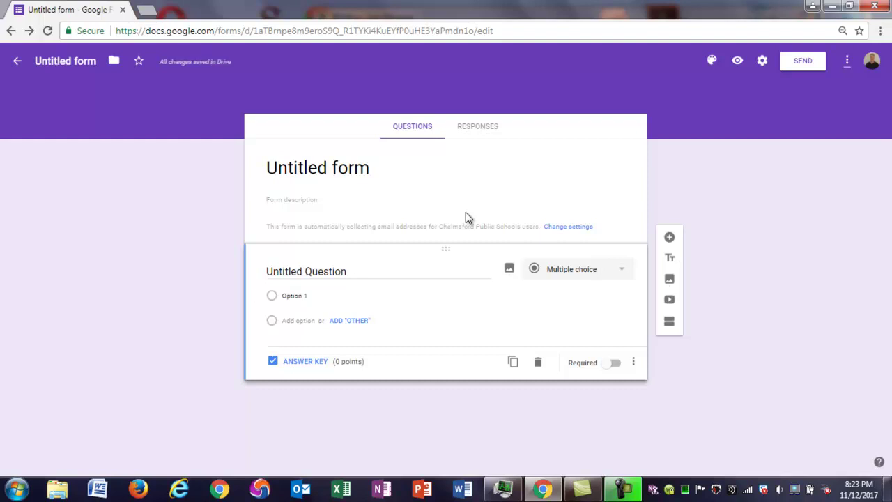
Look through the available question types for the untitled question, from Short answer to Time, and leave the type as Multiple choice
key(space)
key(Down)
key(Up)
key(Up)
key(Up)
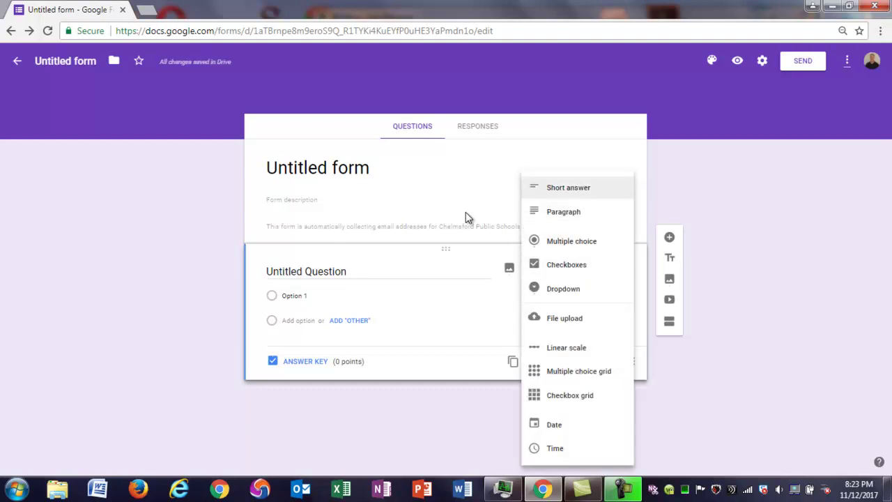
key(Down)
key(Up)
key(Down)
key(Down)
key(Down)
key(Down)
key(Down)
key(Down)
key(Down)
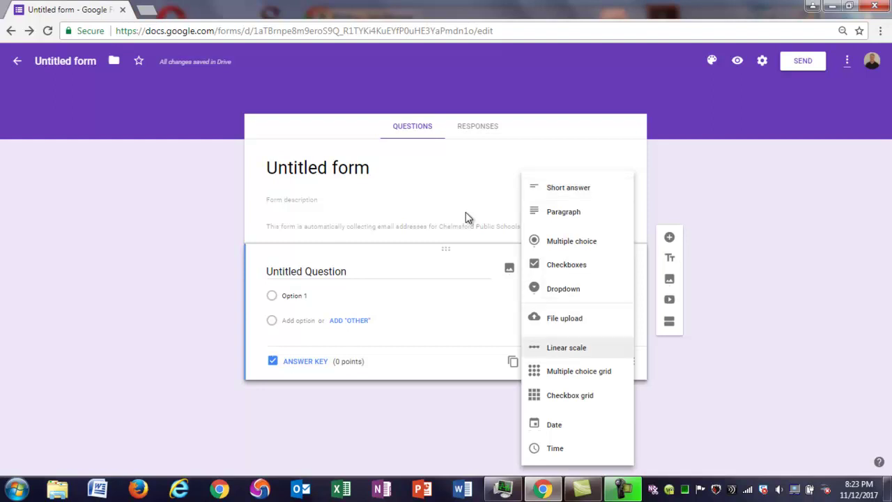
key(Down)
key(Down)
key(Down)
key(Up)
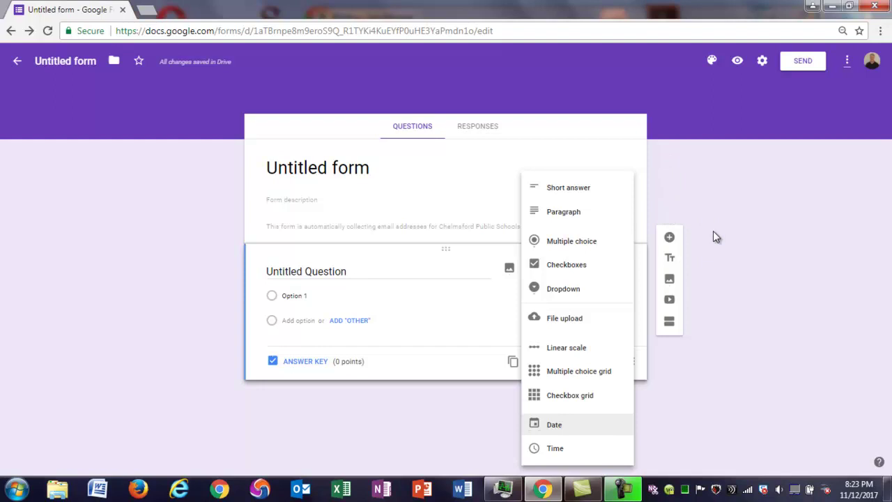
key(Up)
key(Up)
key(Up)
key(Up)
key(Escape)
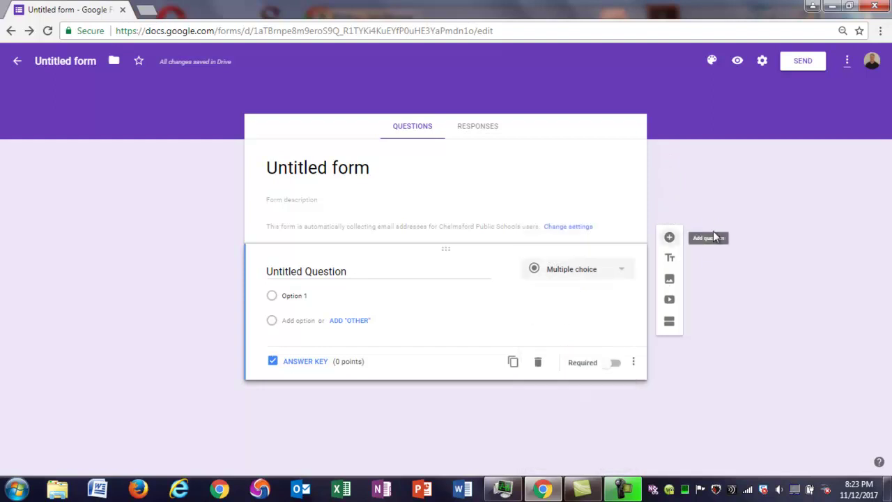
Add a second, empty multiple-choice question below the untitled question
key(Return)
key(Tab)
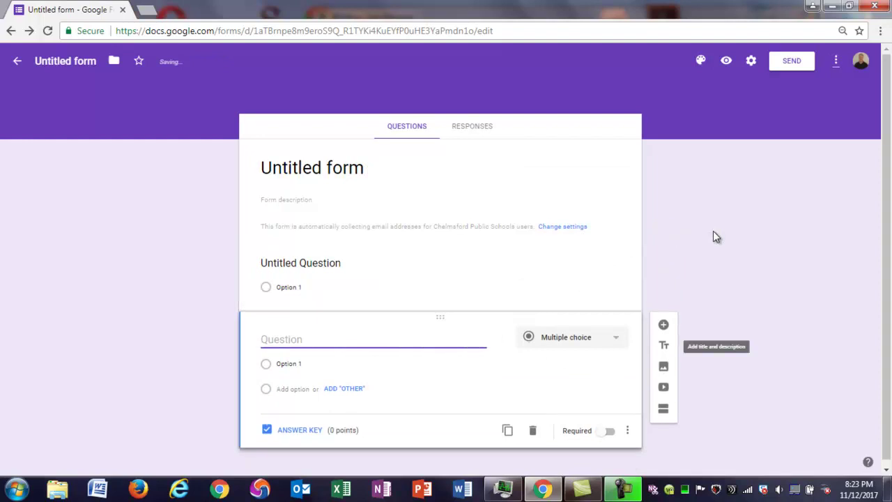
key(Tab)
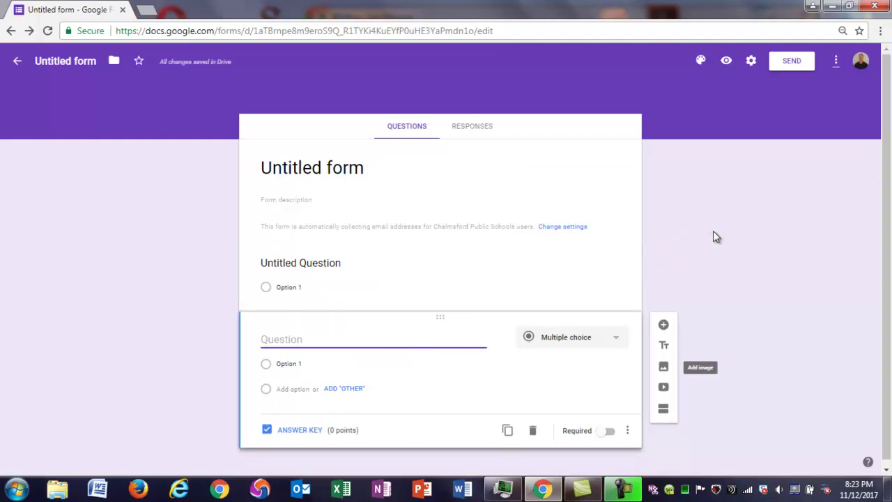
key(Tab)
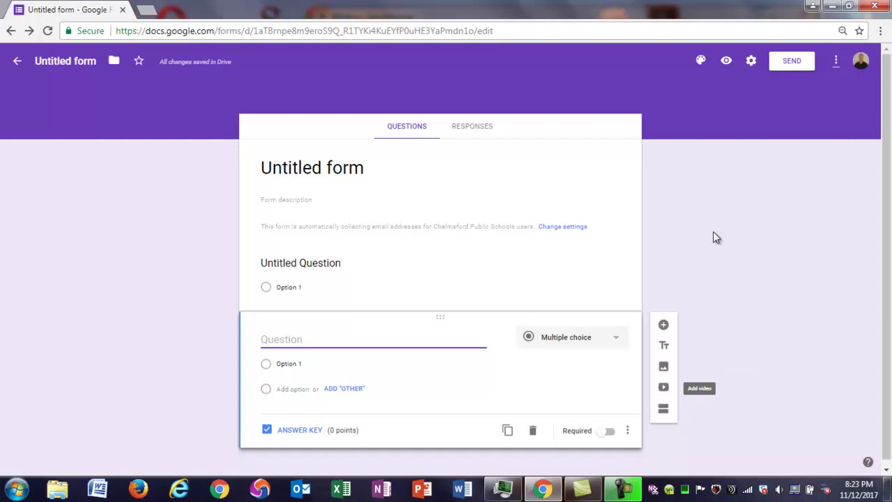
Switch from the form's questions to its responses
key(Tab)
key(Tab)
key(Return)
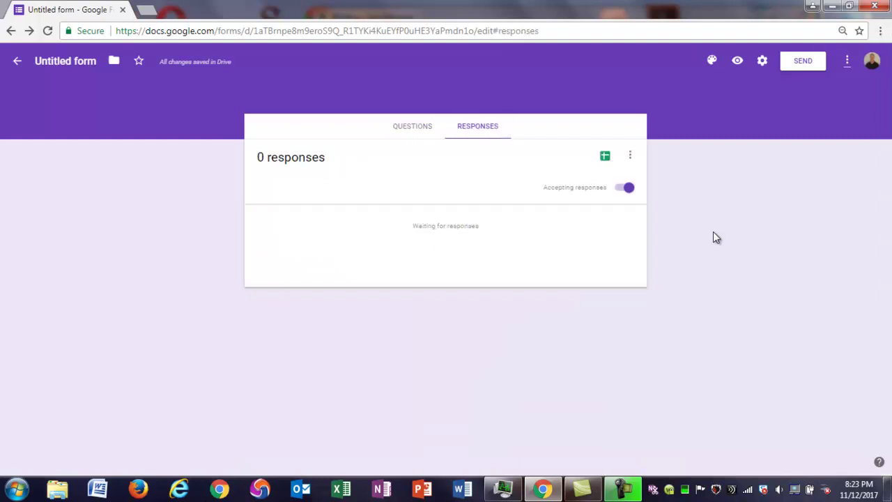
Review the response options, look at the response destination choices, and close them without creating a spreadsheet
key(Tab)
key(Tab)
key(Return)
key(Down)
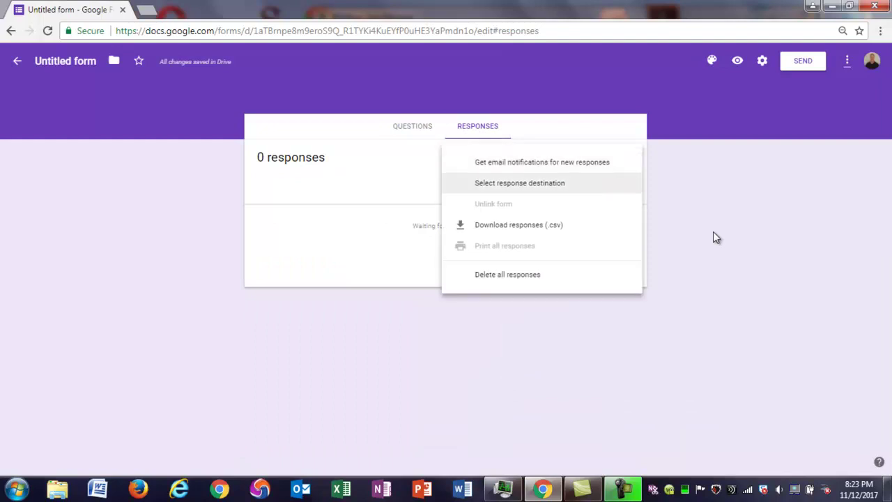
key(Down)
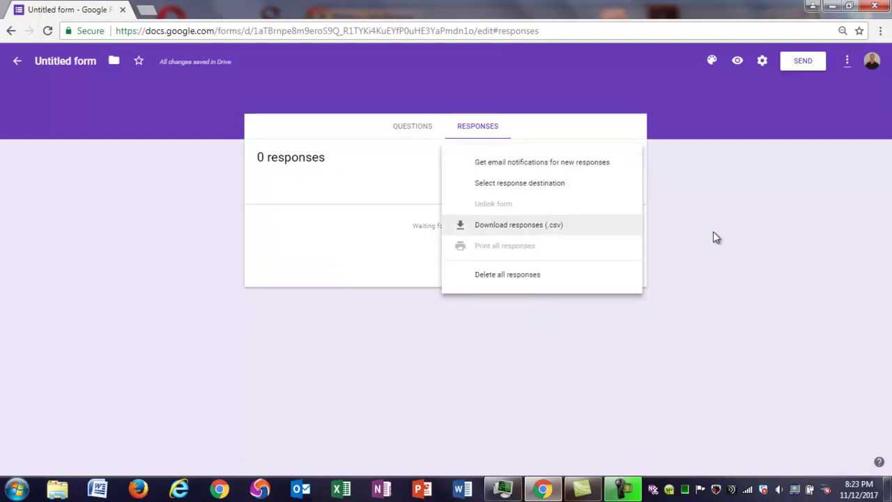
key(Up)
key(Up)
key(Up)
key(Down)
key(Return)
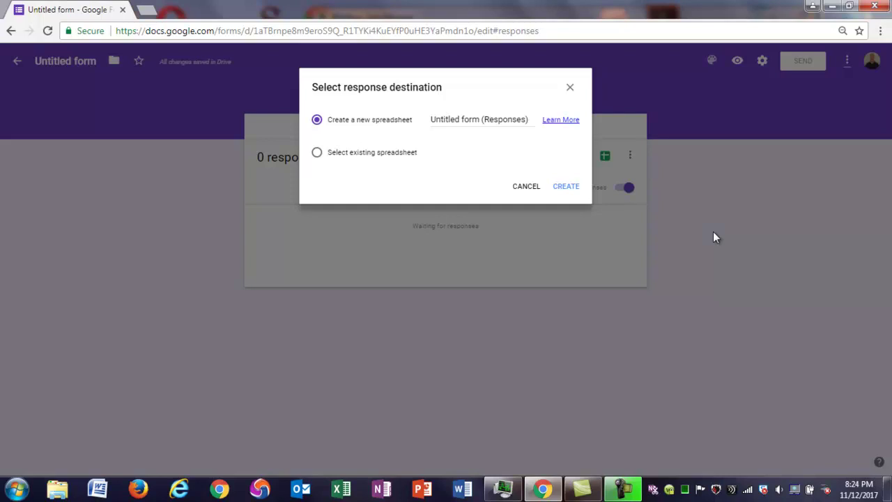
key(Escape)
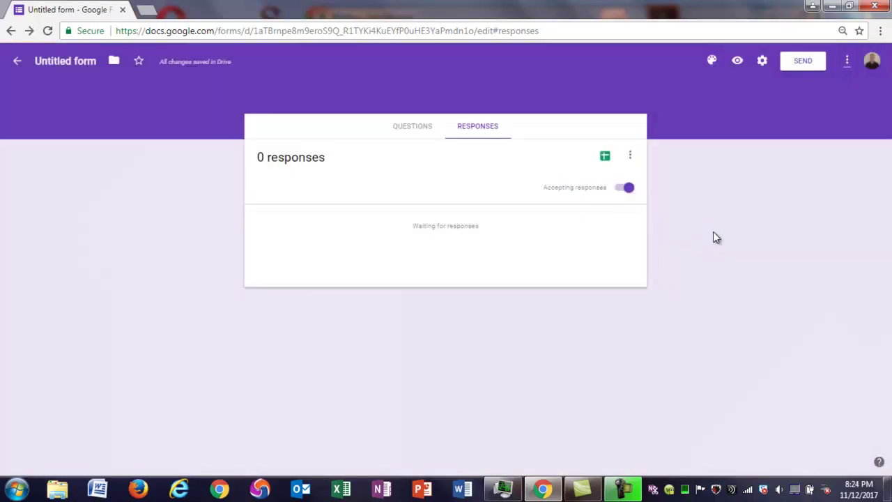